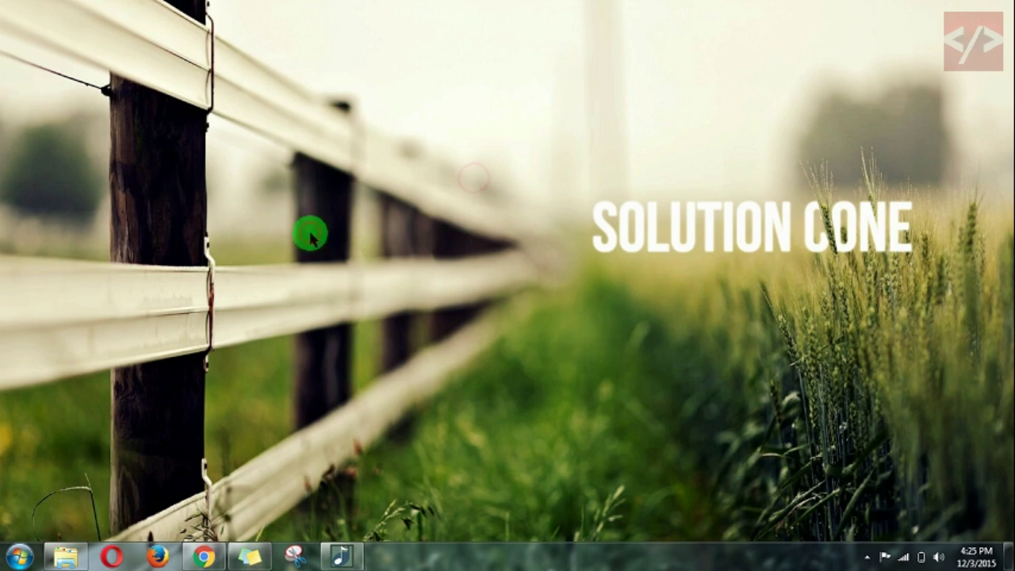
Step: Launch Google Chrome from the taskbar icon to a new tab page
left_click(203, 559)
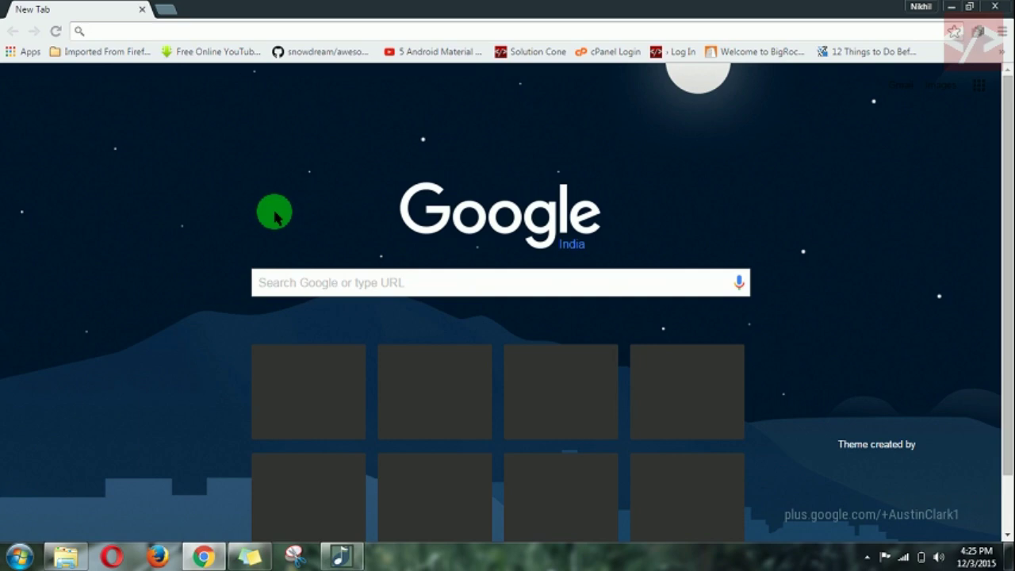
Step: Go to google.com through the address bar suggestion for 'go'
left_click(262, 35)
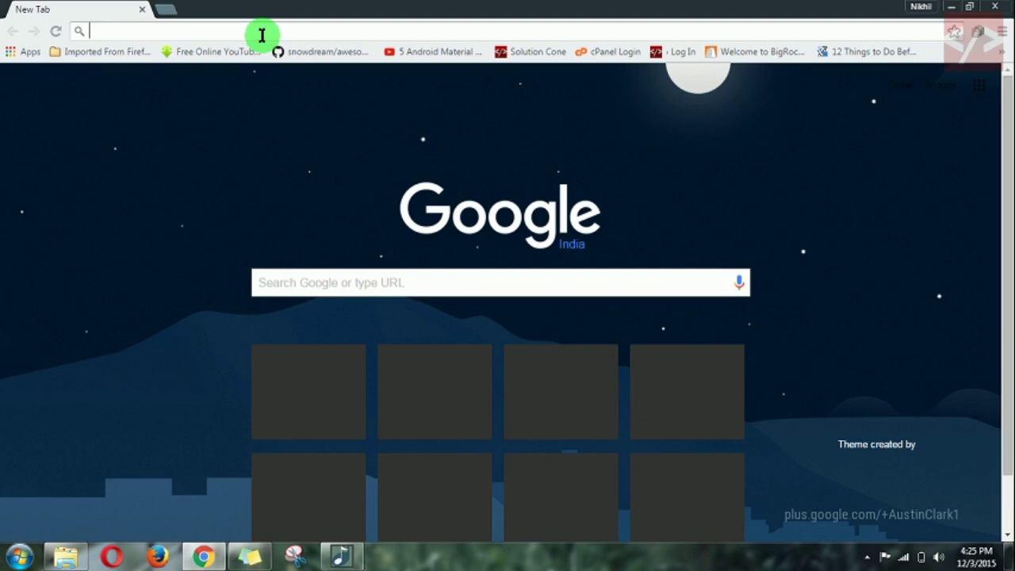
type("google.com")
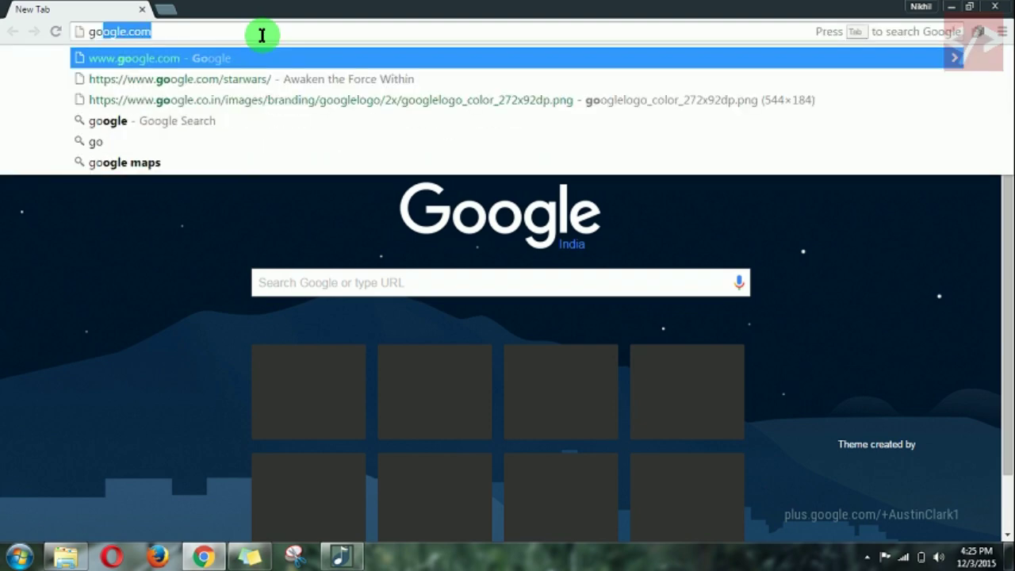
key("Return")
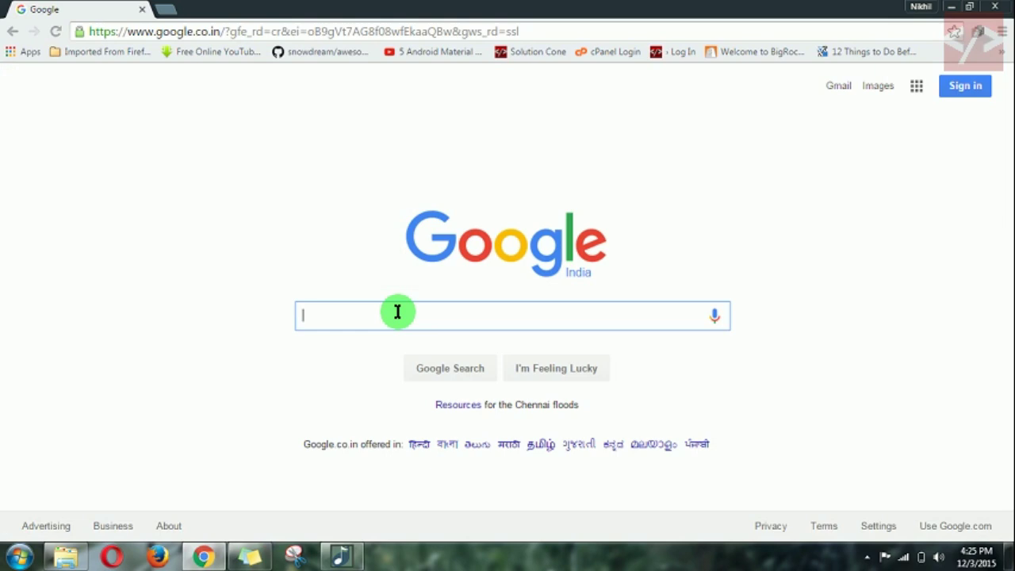
Step: Search Google for 'java sdk download'
type("jav")
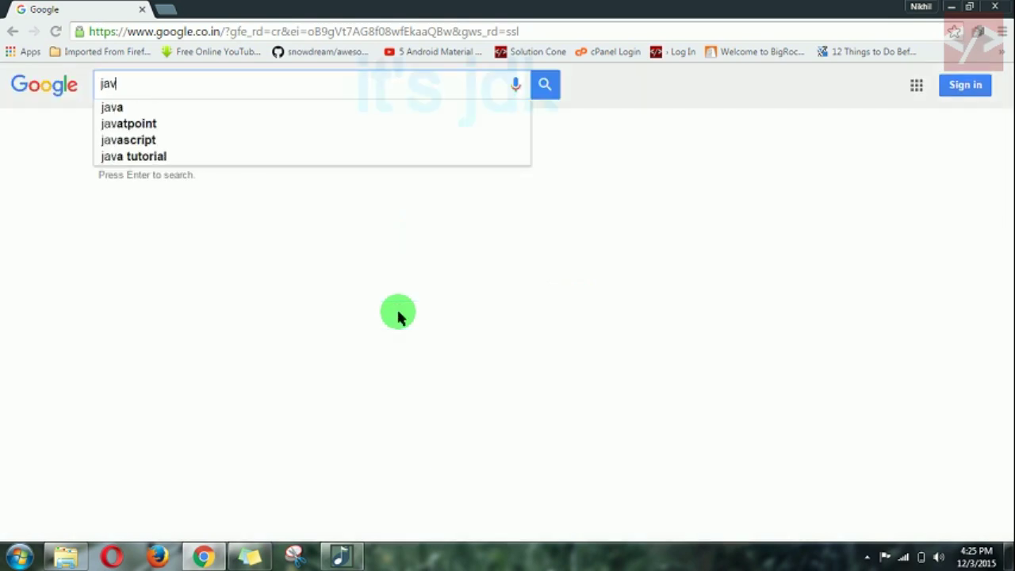
type("a sdk")
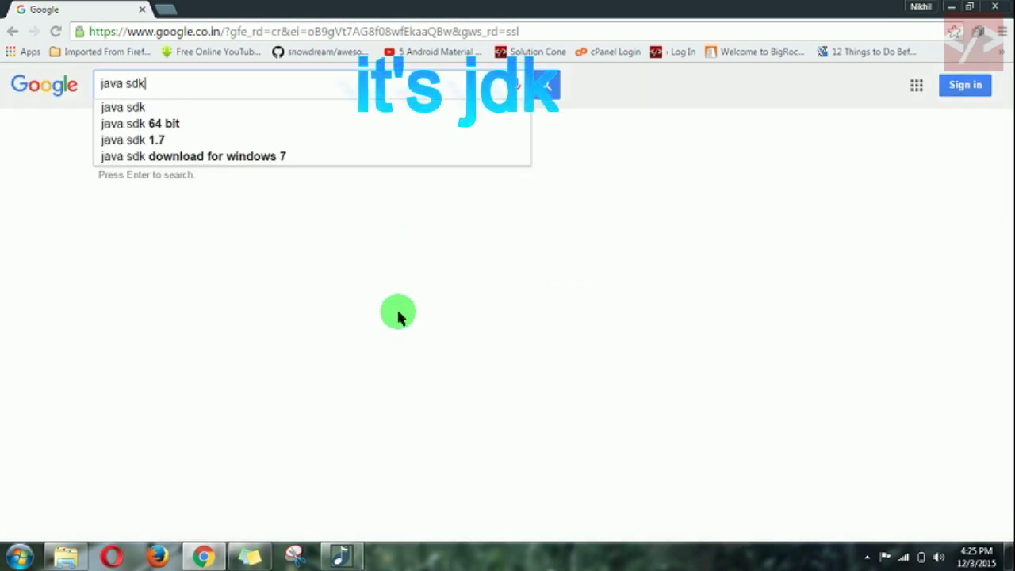
type(" do")
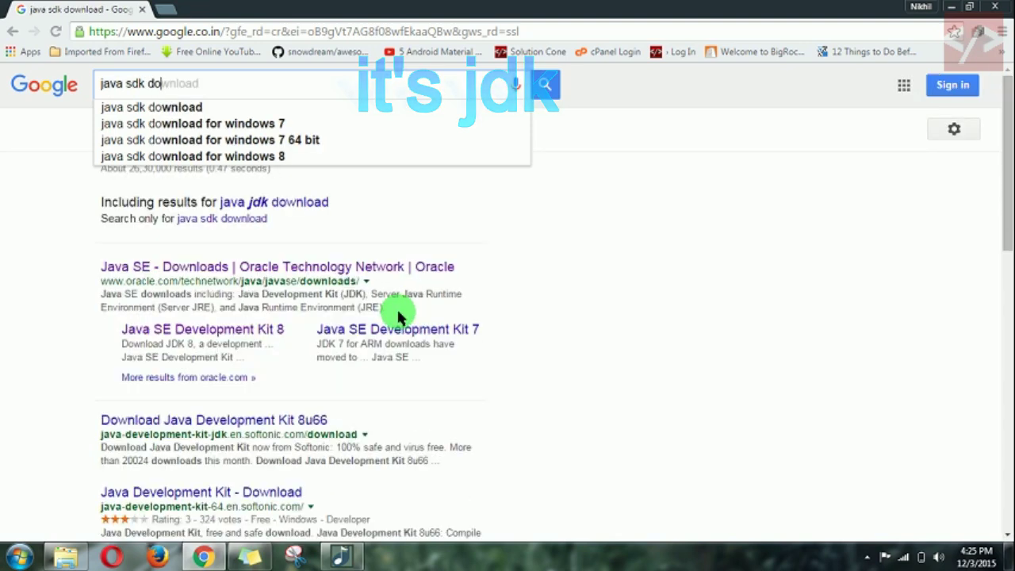
type("wnload")
key("Return")
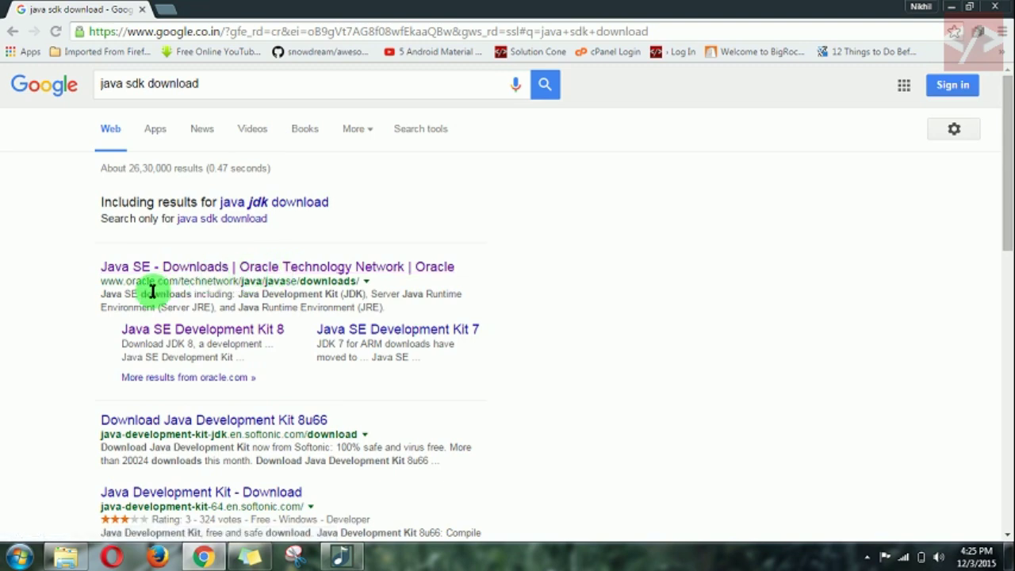
Step: Open Oracle's Java SE Downloads result, dismiss the low-battery notice, and go to the JDK 8 downloads page
left_click(219, 270)
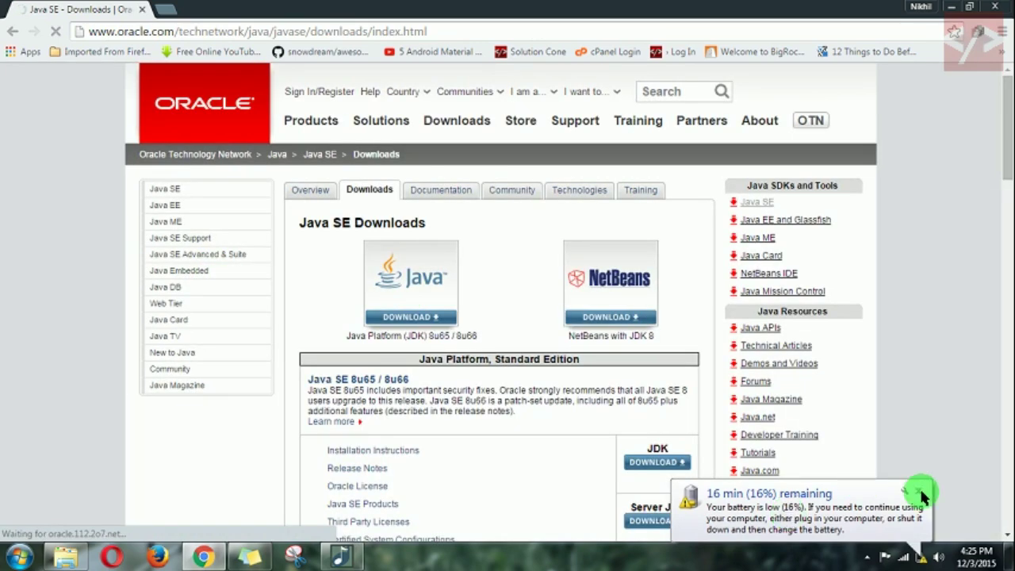
left_click(921, 493)
scroll(555, 381, "down", 2)
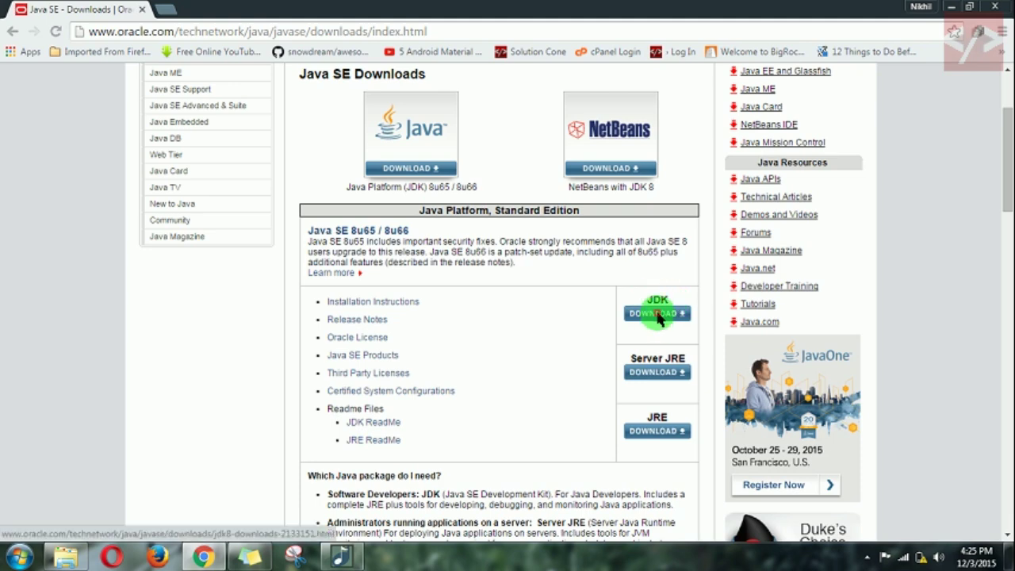
left_click(657, 315)
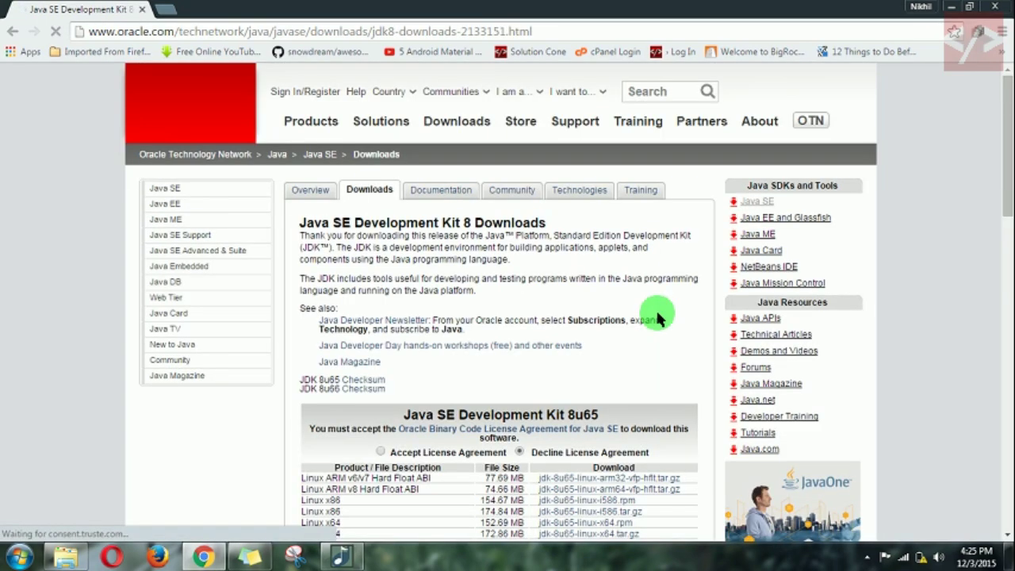
Step: Find the JDK 8u65 download table and select Accept License Agreement for it
scroll(562, 301, "down", 2)
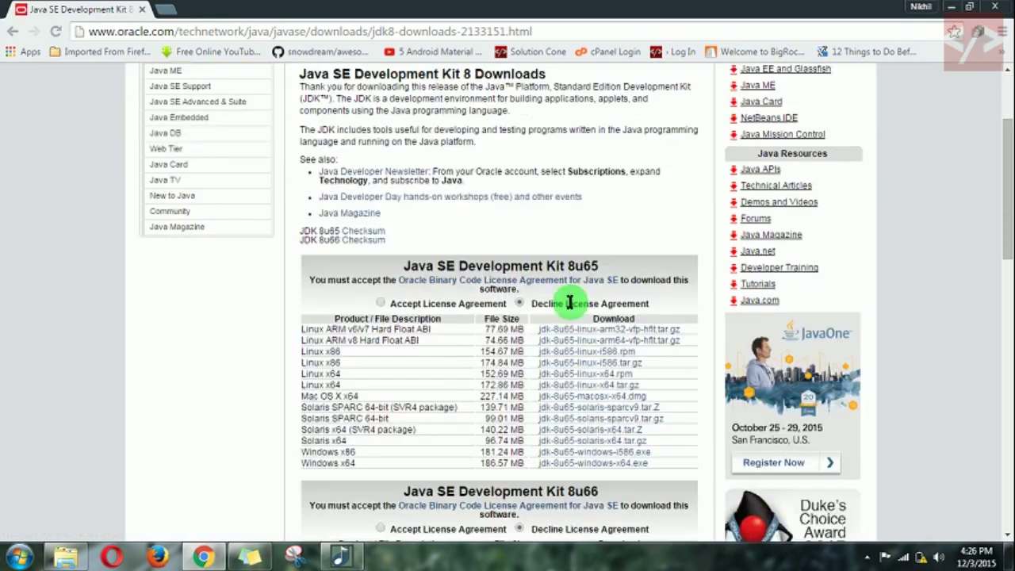
left_click_drag(581, 266, 593, 266)
left_click(595, 266)
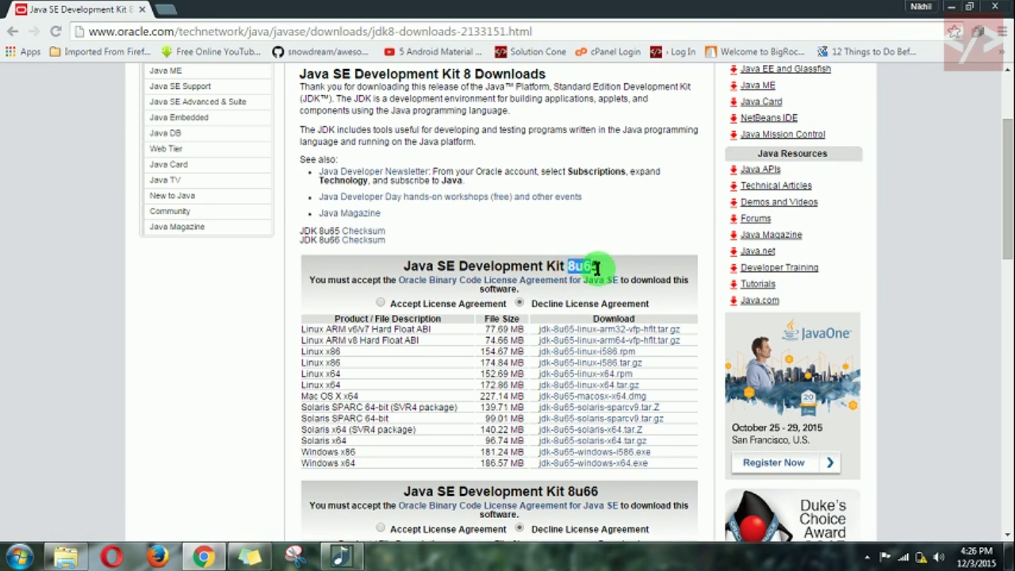
scroll(575, 485, "down", 2)
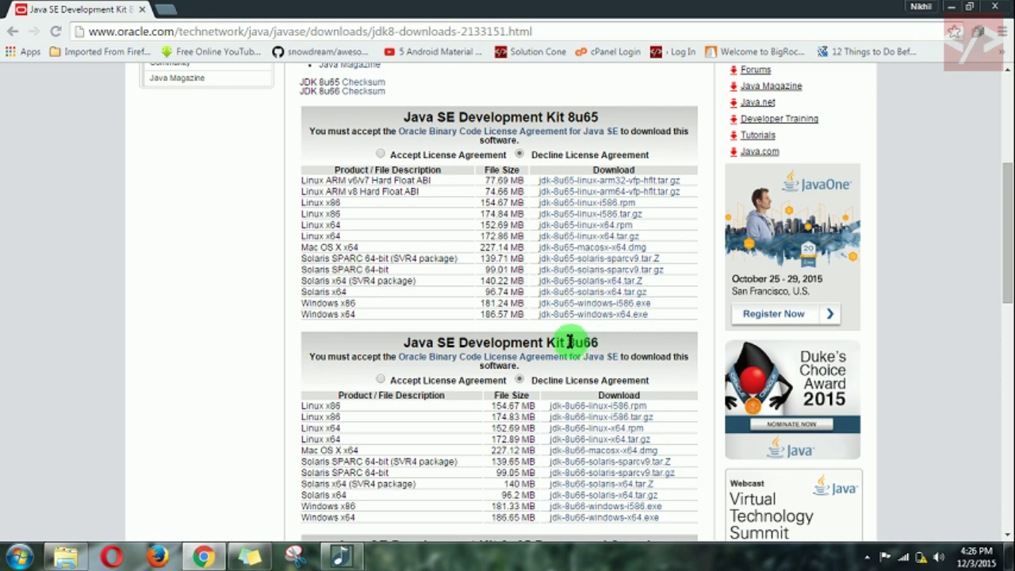
left_click(383, 155)
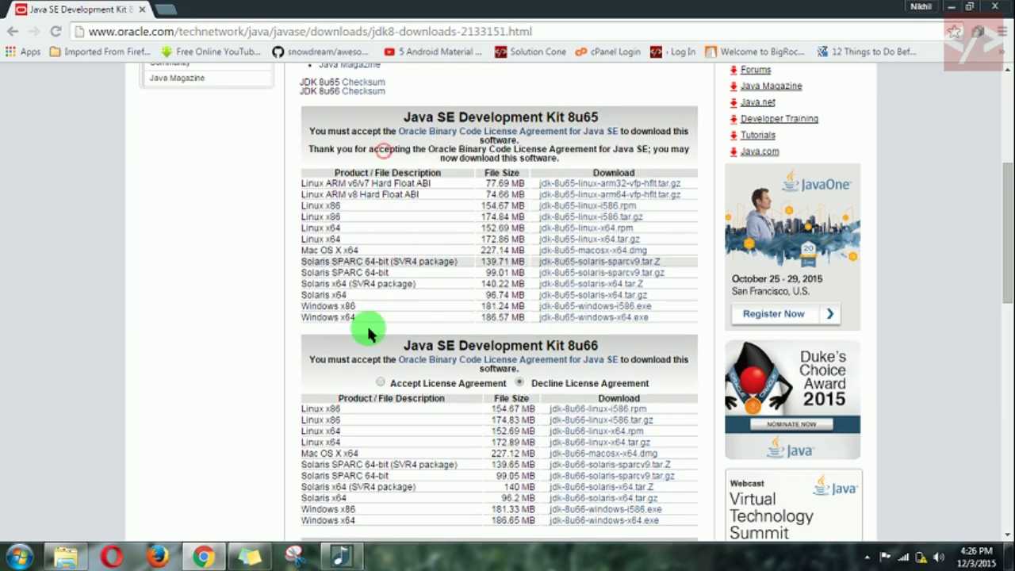
Step: Accept the JDK 8u66 license agreement and locate the Windows x86 row
left_click(381, 384)
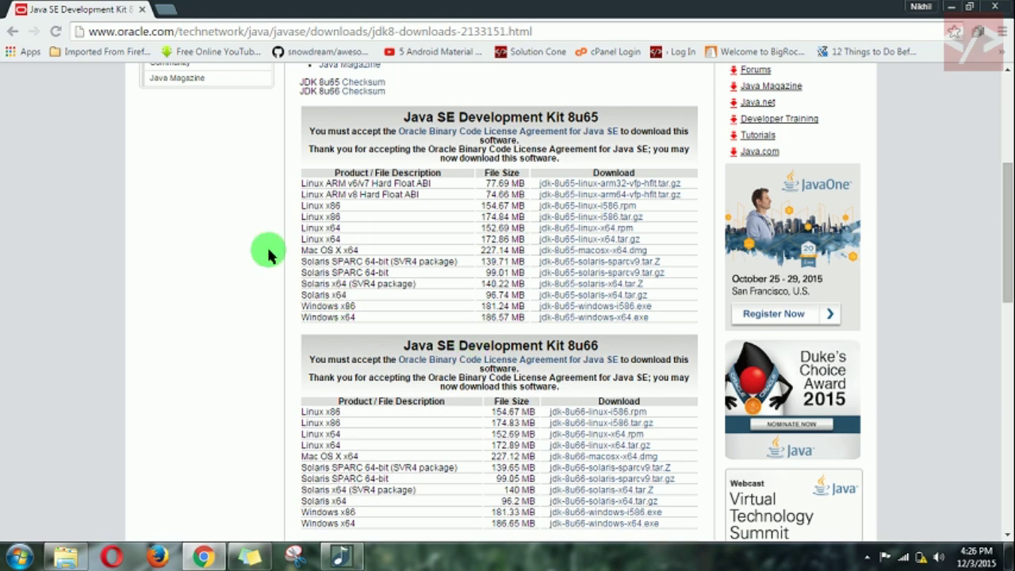
left_click(242, 224)
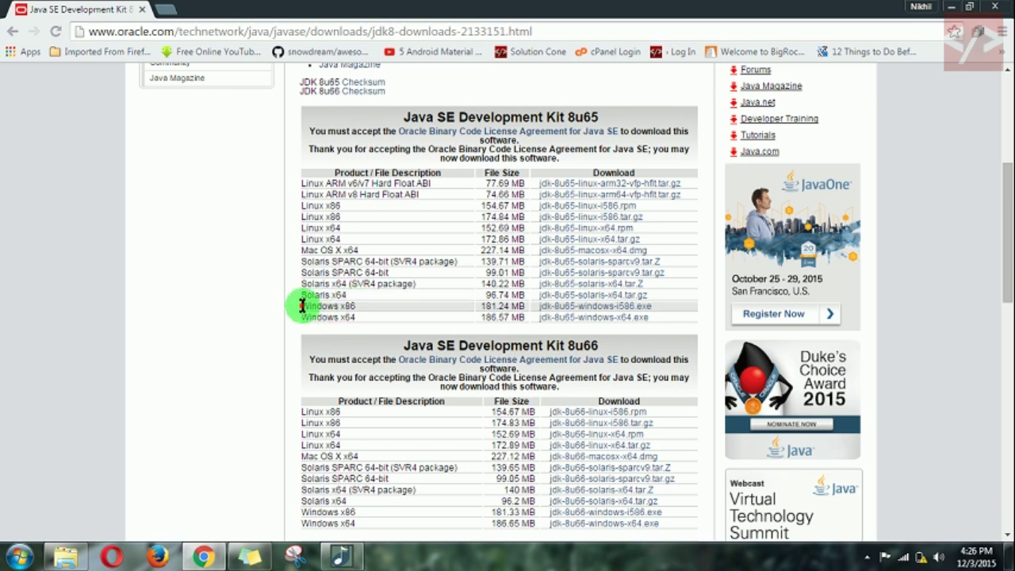
left_click_drag(304, 304, 343, 303)
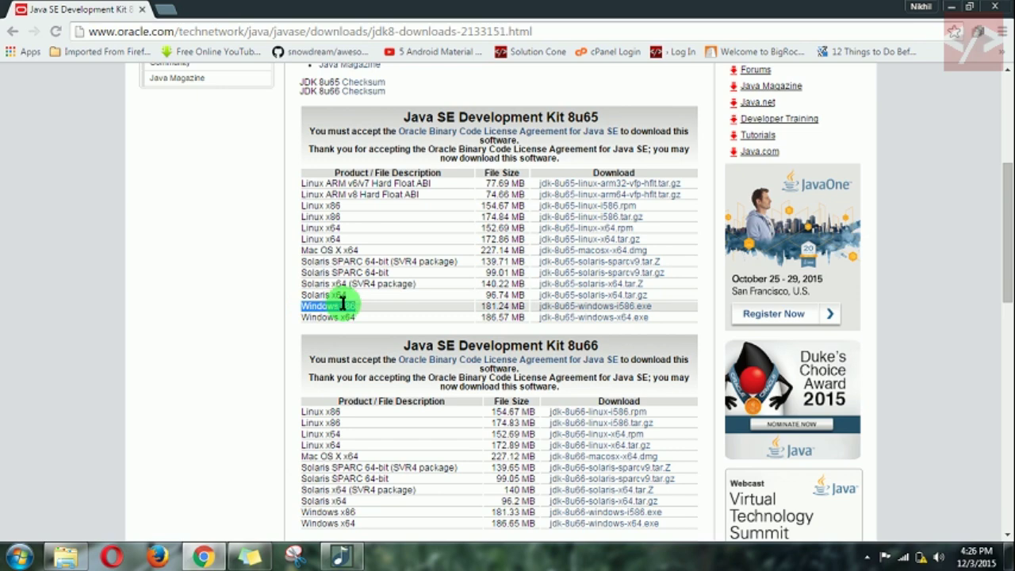
left_click(287, 309)
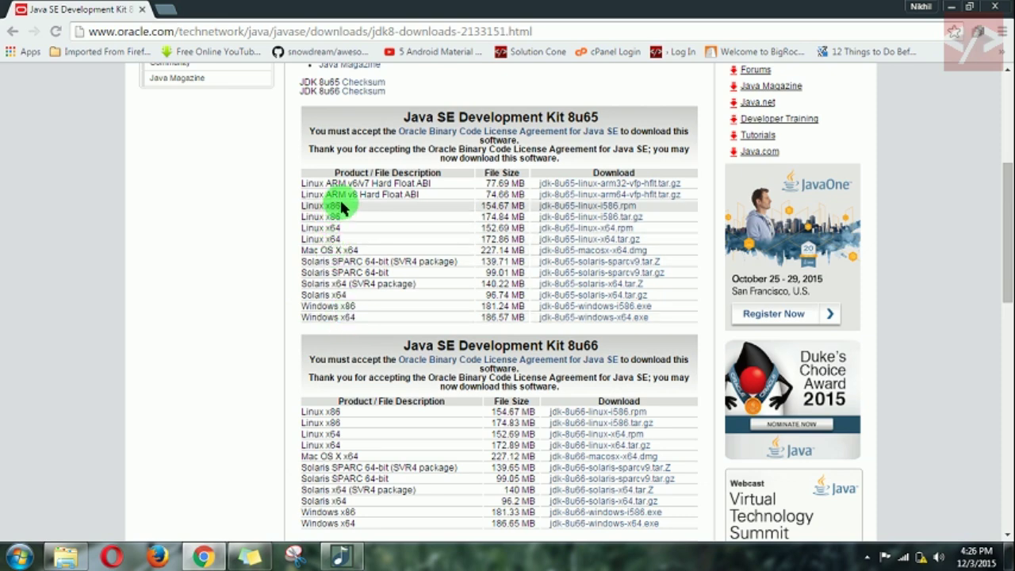
Step: Download jdk-8u65-windows-i586.exe from the Windows x86 row of the 8u65 table
left_click_drag(342, 207, 294, 225)
left_click(295, 223)
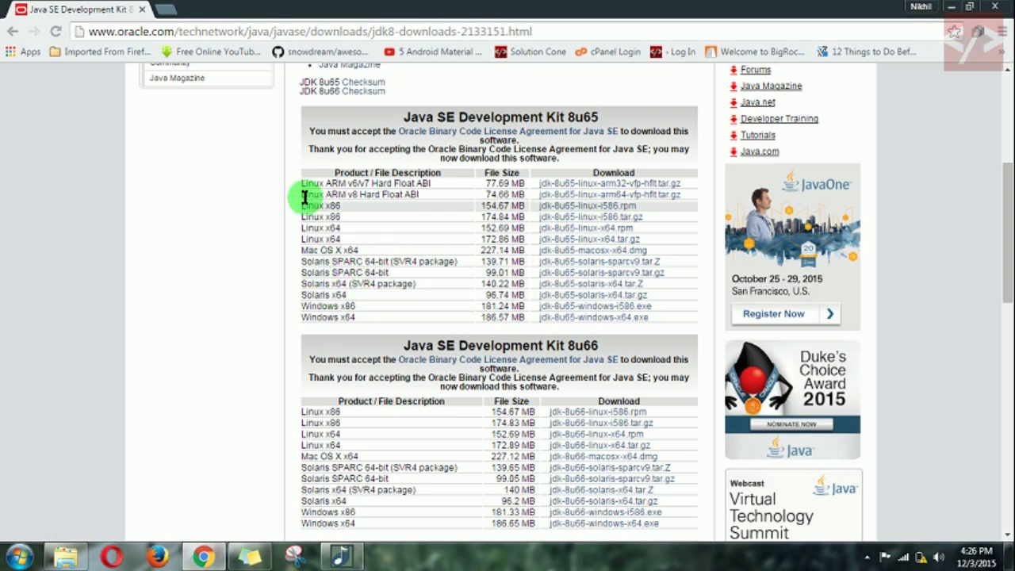
left_click_drag(294, 188, 380, 324)
left_click(264, 246)
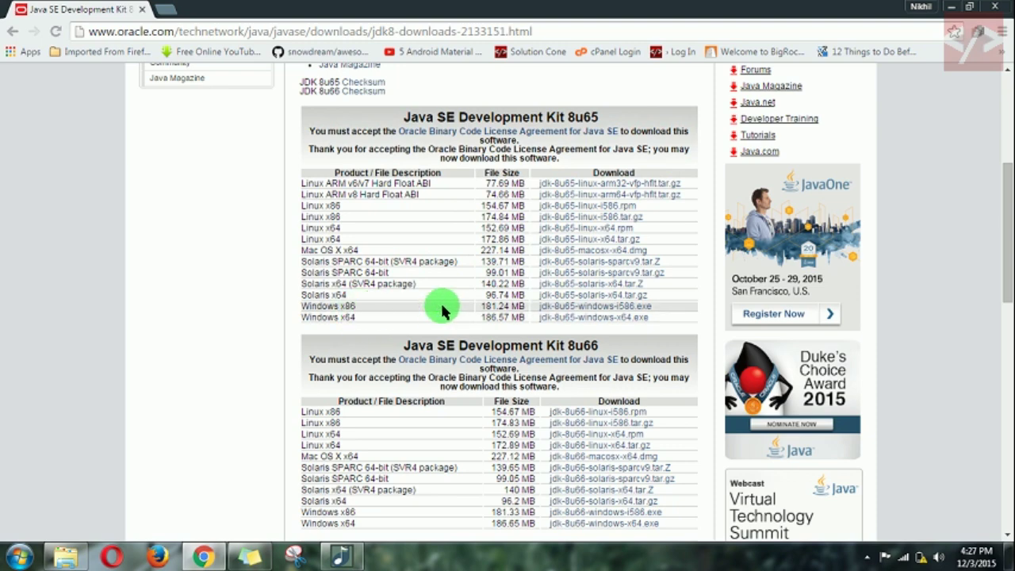
left_click(596, 308)
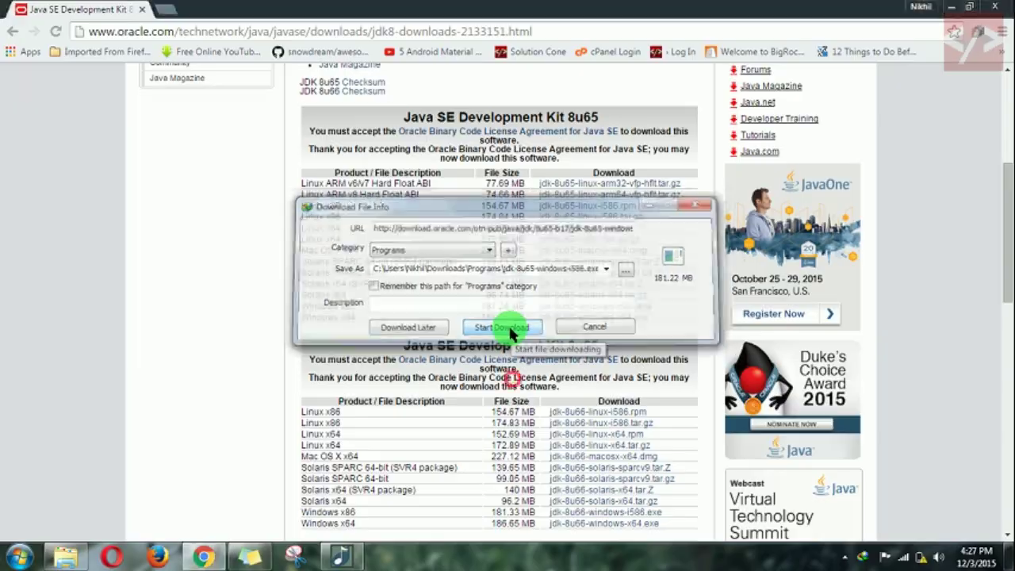
Step: Start the IDM download of the 181.22 MB jdk-8u65-windows-i586.exe into Programs
left_click(521, 379)
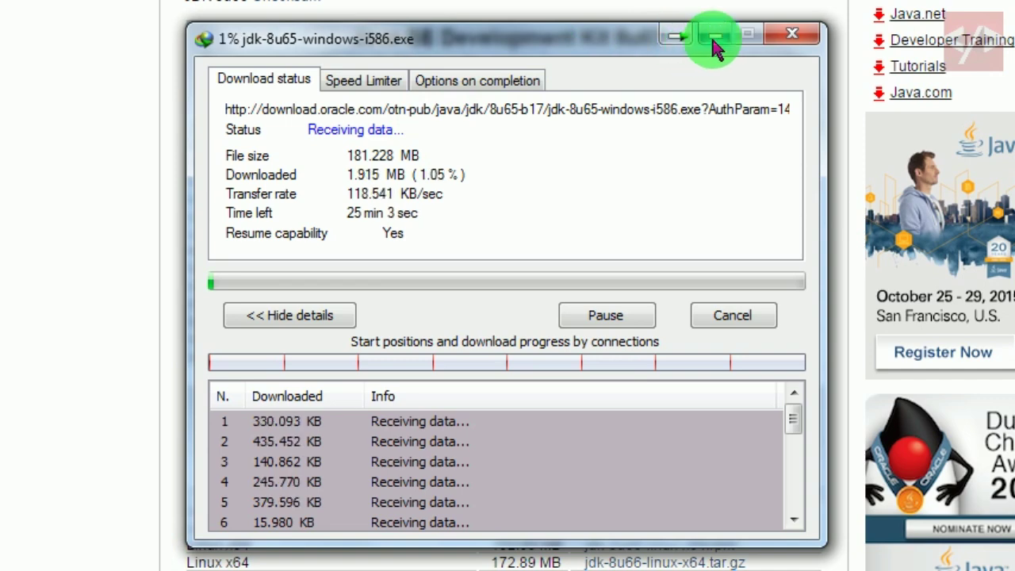
Step: Dismiss IDM's new-version update notice and minimize the download progress window
left_click(615, 187)
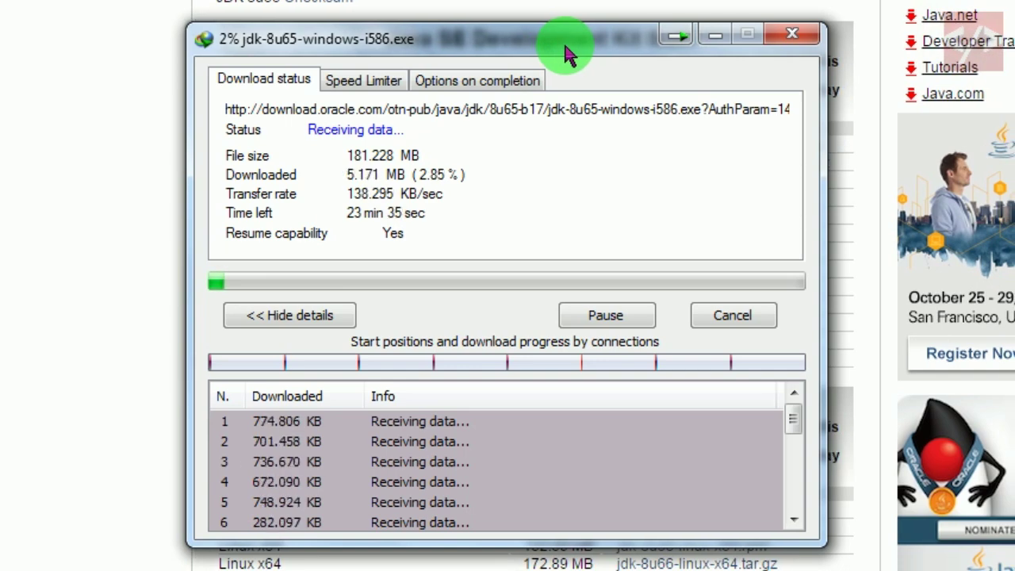
left_click(568, 54)
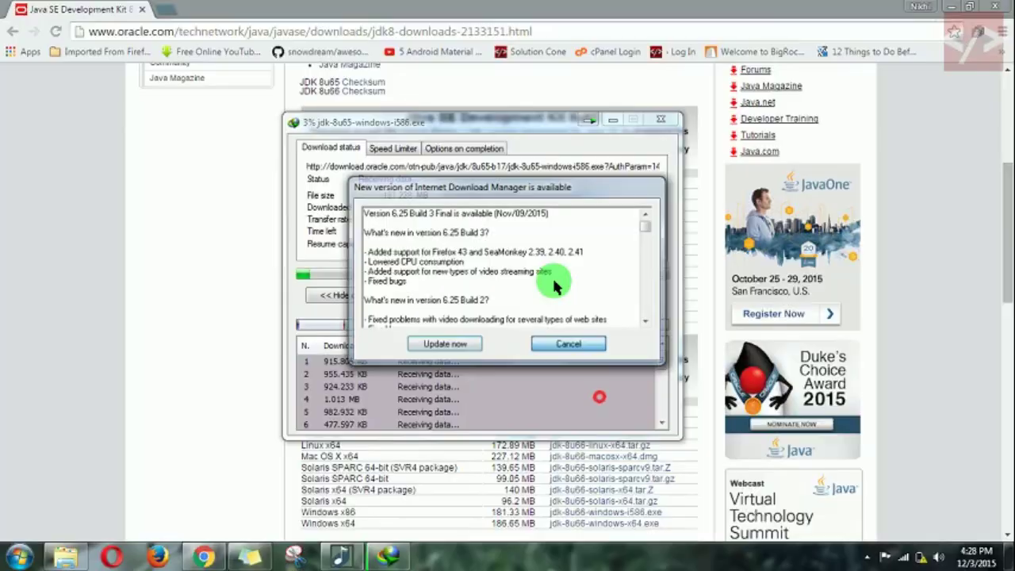
key("Escape")
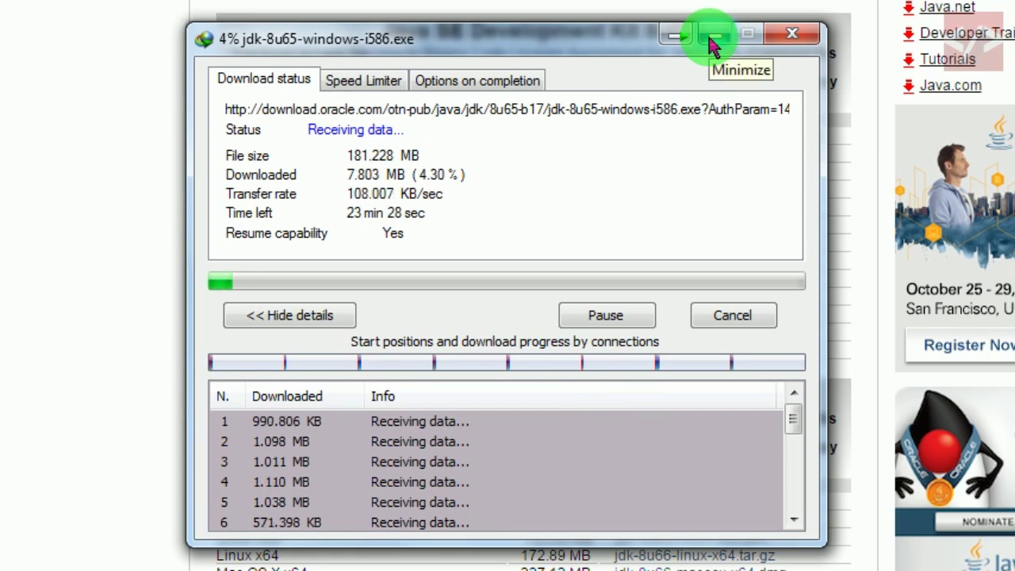
left_click(712, 40)
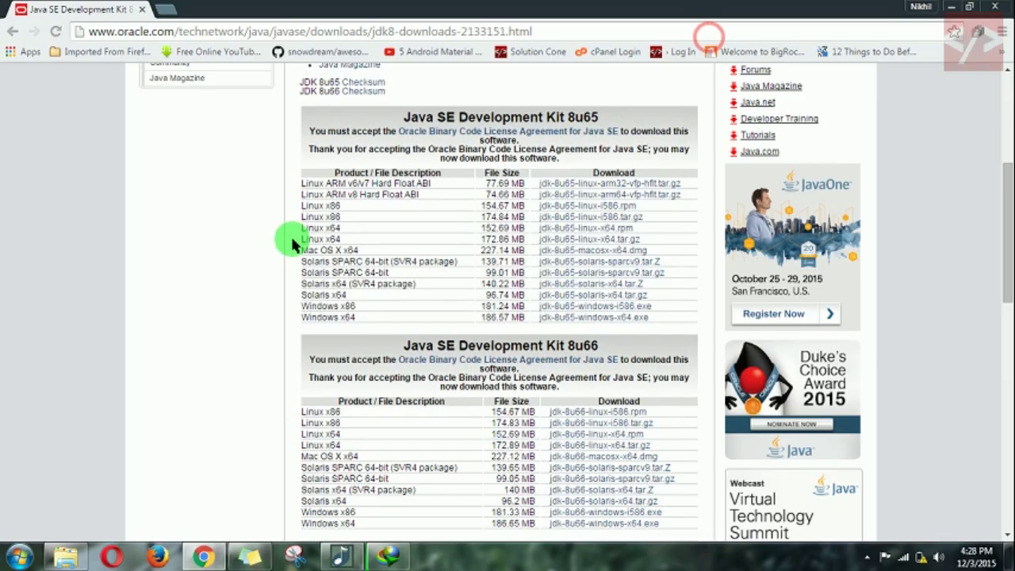
left_click_drag(174, 31, 94, 33)
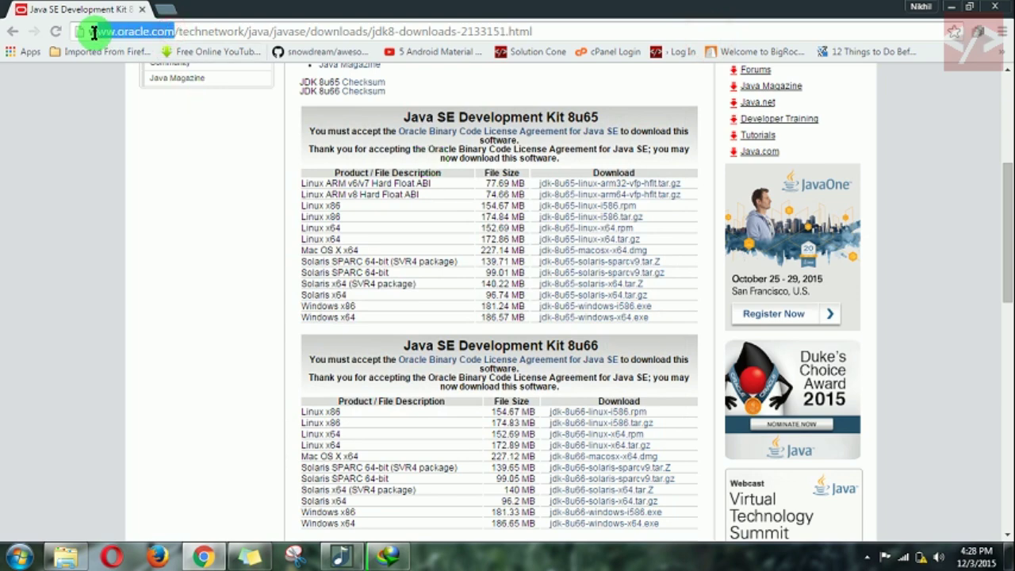
left_click(217, 202)
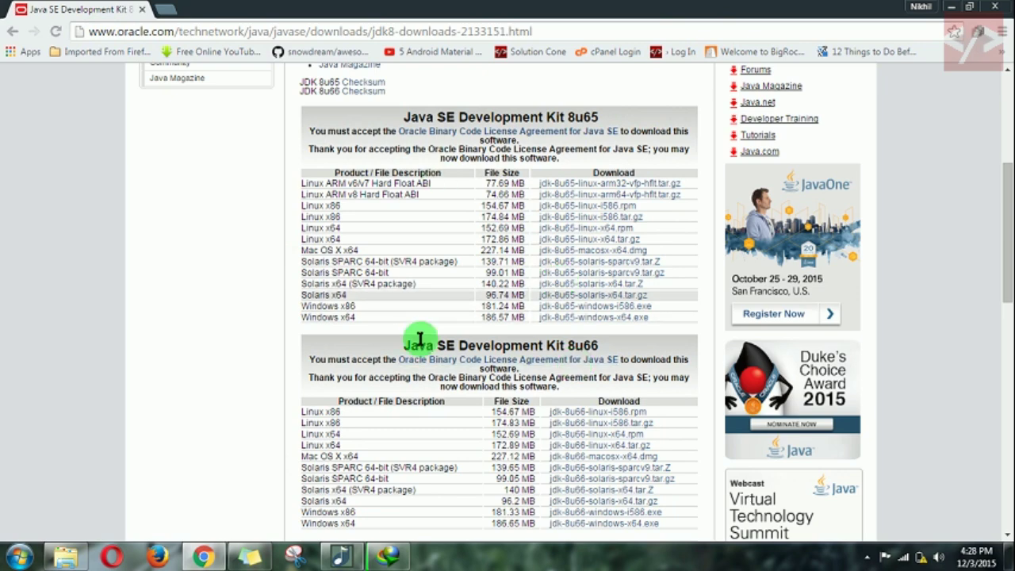